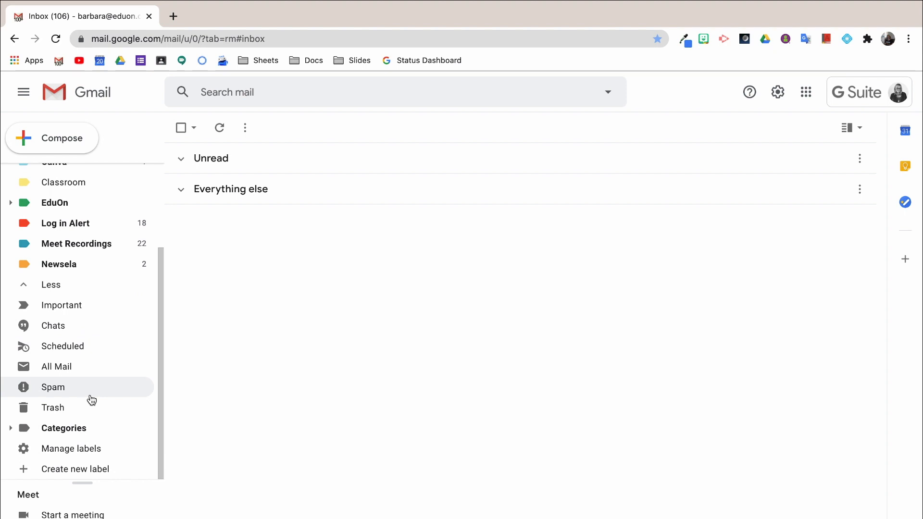
Create a new top-level label named Demo
{"action": "left_click", "coordinate": [133, 475]}
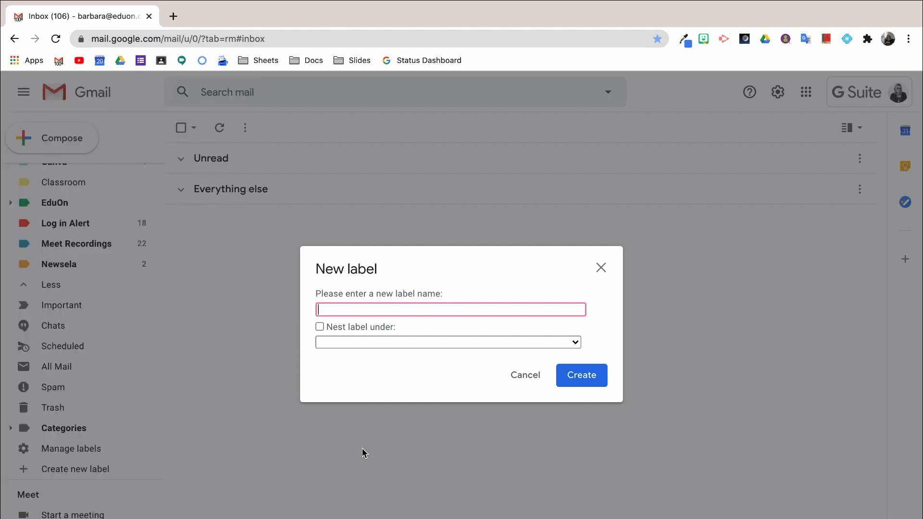
{"action": "type", "text": "Demo"}
{"action": "left_click", "coordinate": [579, 386]}
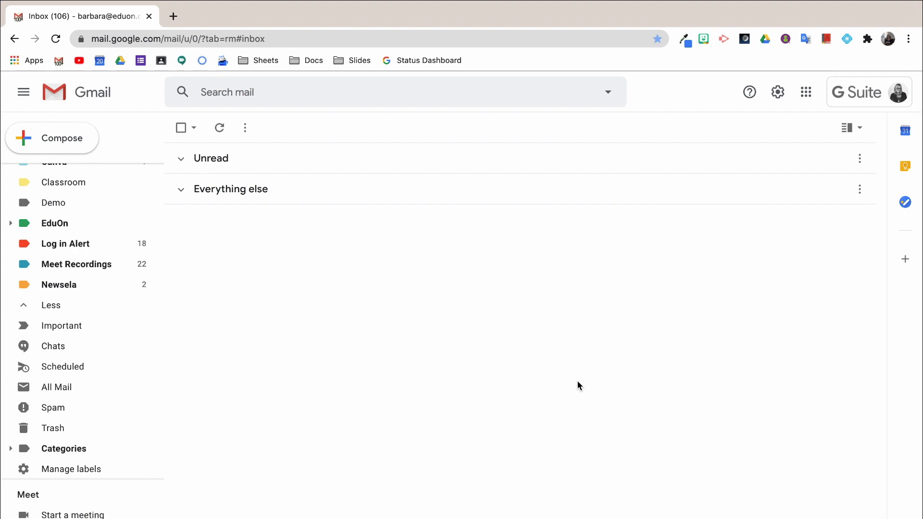
Set the Demo label's color to the stronger blue in the second row of preset colors
{"action": "scroll", "coordinate": [103, 303], "scroll_direction": "up", "scroll_amount": 3}
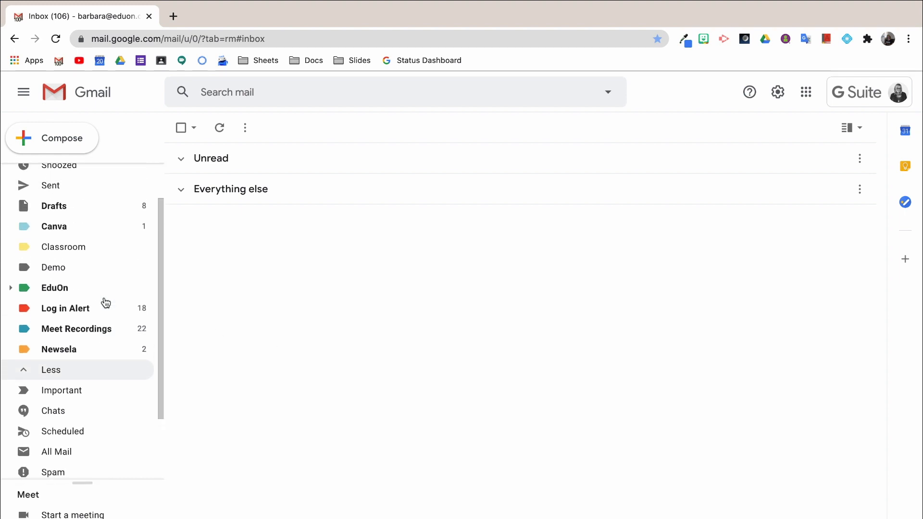
{"action": "scroll", "coordinate": [105, 302], "scroll_direction": "up", "scroll_amount": 3}
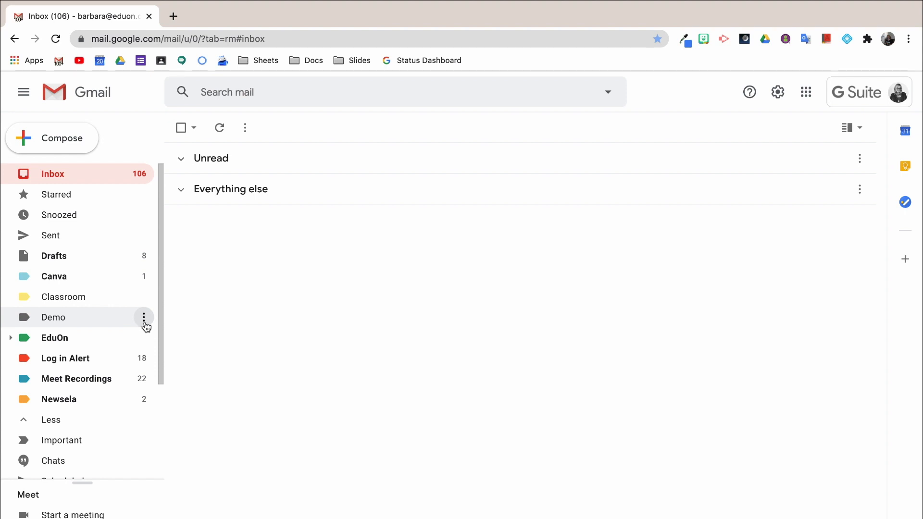
{"action": "left_click", "coordinate": [144, 319]}
{"action": "mouse_move", "coordinate": [147, 326]}
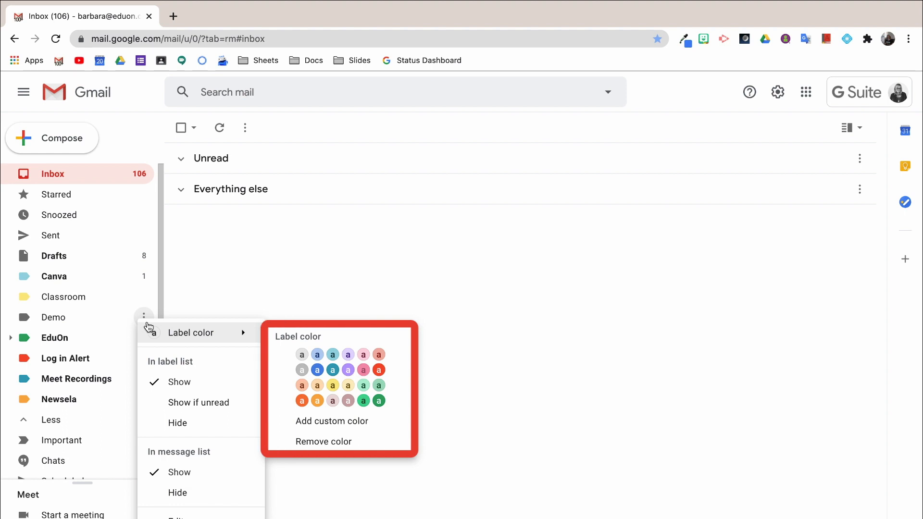
{"action": "left_click", "coordinate": [318, 370]}
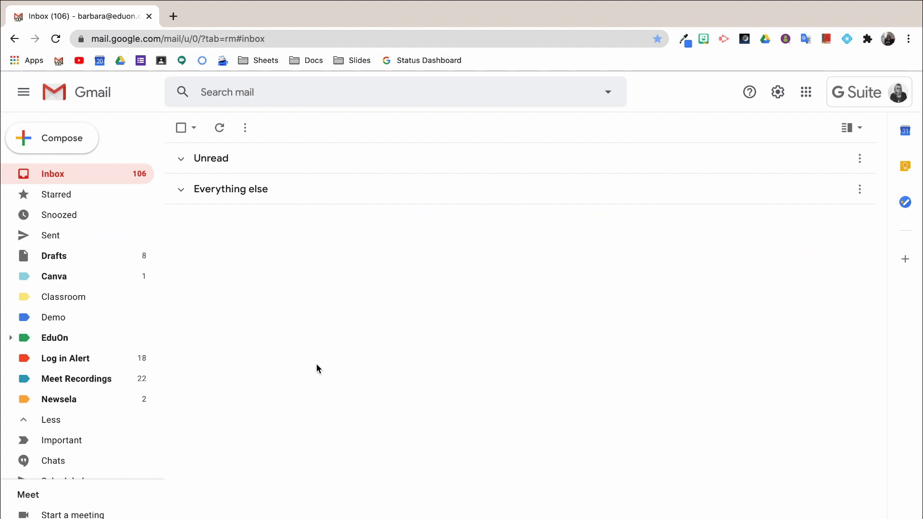
Hide the Demo label from the label list, and restore it from among the hidden labels
{"action": "left_click", "coordinate": [144, 317]}
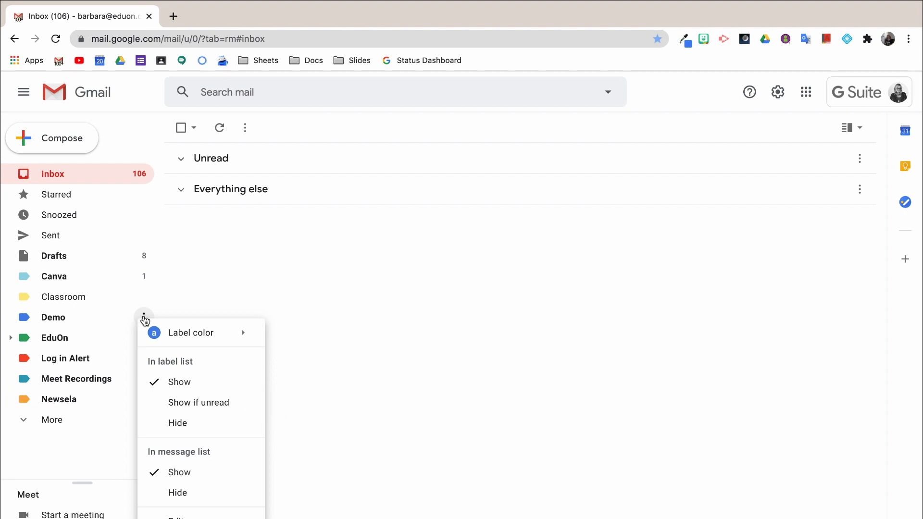
{"action": "left_click", "coordinate": [206, 427]}
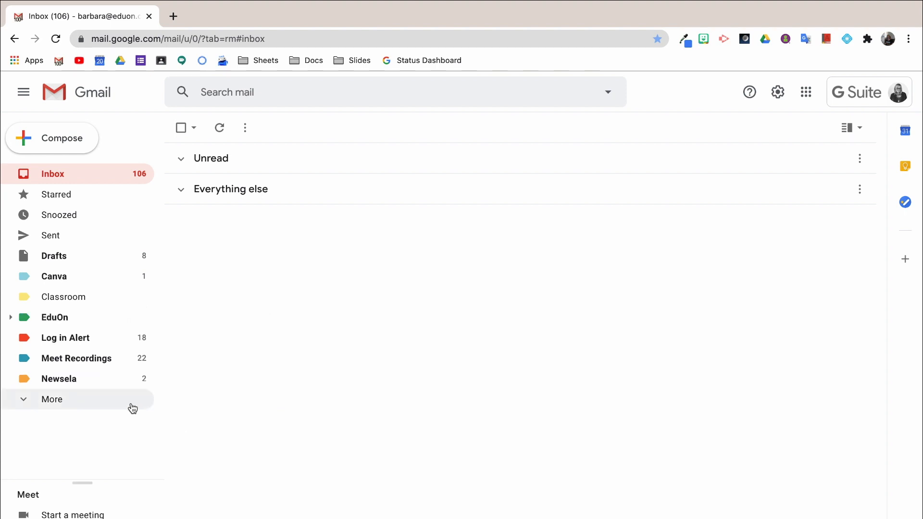
{"action": "left_click", "coordinate": [108, 401]}
{"action": "scroll", "coordinate": [109, 400], "scroll_direction": "down", "scroll_amount": 3}
{"action": "mouse_move", "coordinate": [143, 431]}
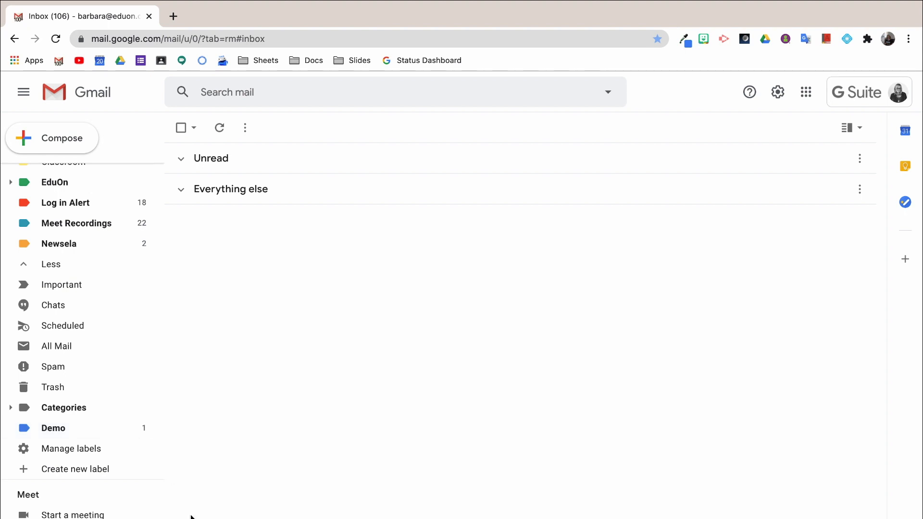
{"action": "scroll", "coordinate": [130, 381], "scroll_direction": "up", "scroll_amount": 3}
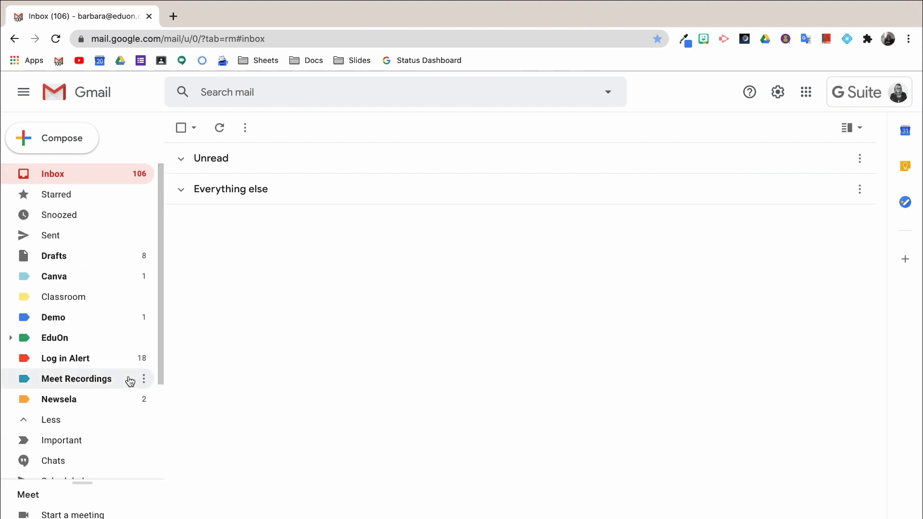
{"action": "left_click", "coordinate": [144, 321]}
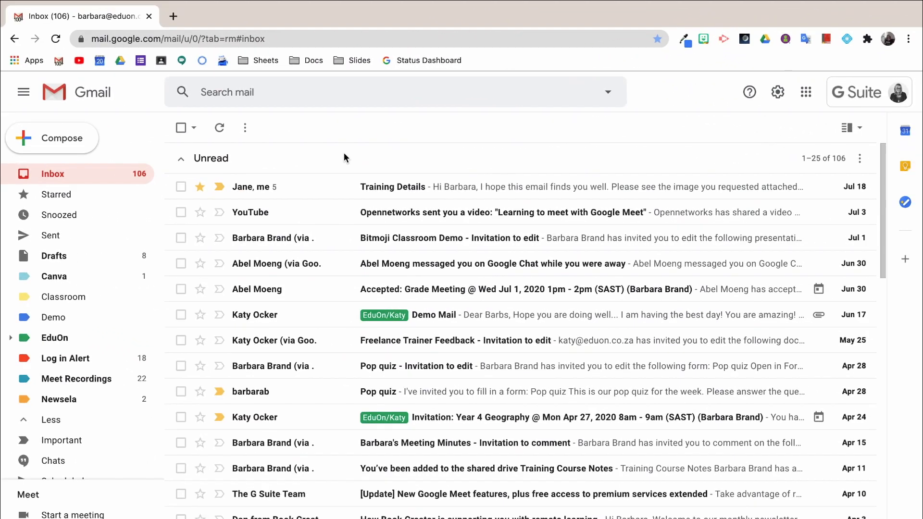
Apply the Demo label to the Training Details email in the inbox, and open that email from the Demo label
{"action": "left_click_drag", "start_coordinate": [52, 317], "coordinate": [383, 186]}
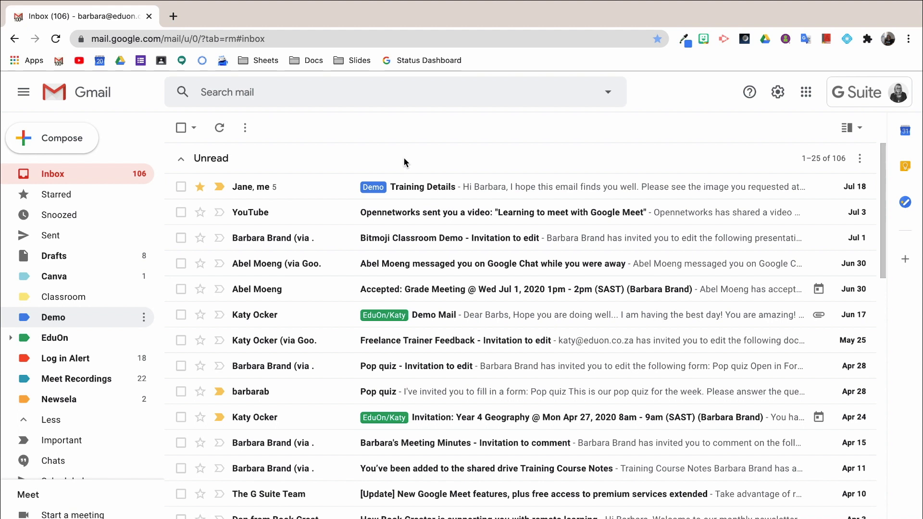
{"action": "left_click", "coordinate": [117, 322]}
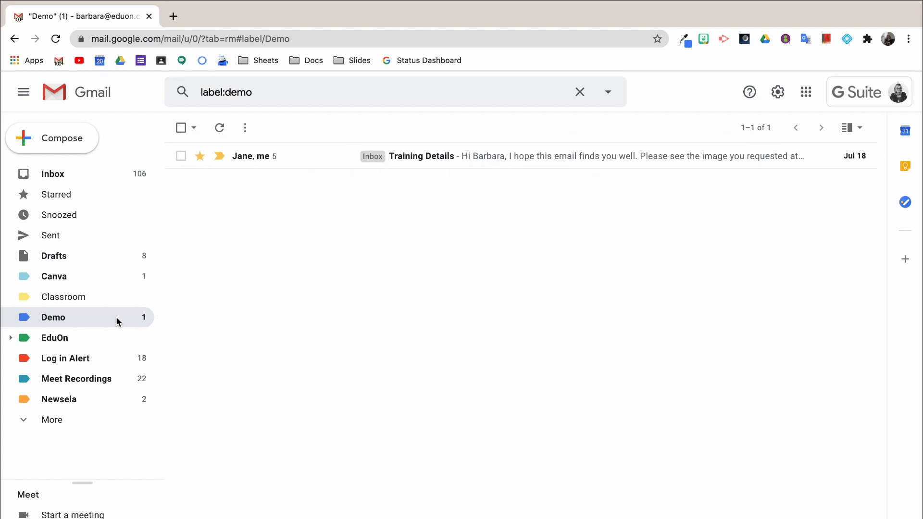
{"action": "left_click", "coordinate": [320, 161]}
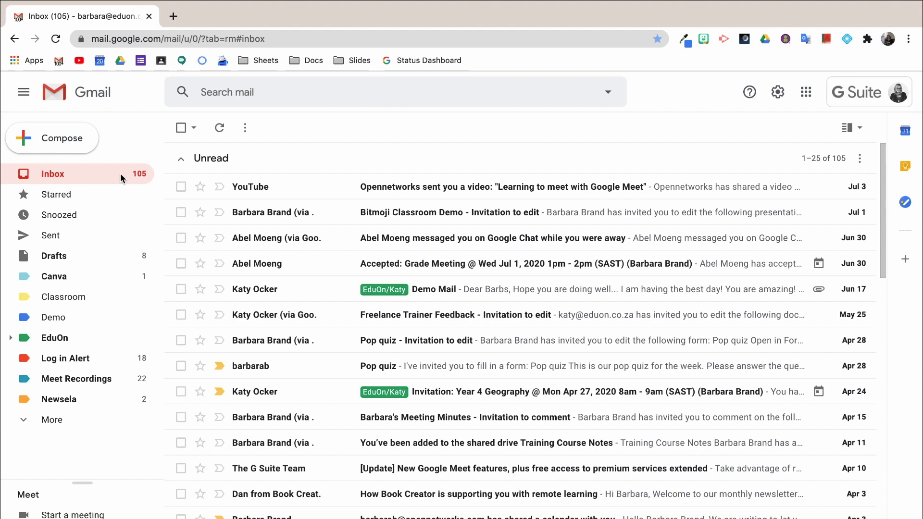
Move the YouTube email "Learning to meet with Google Meet" out of the inbox into the Demo label, and open it there
{"action": "left_click", "coordinate": [372, 191]}
{"action": "left_click_drag", "start_coordinate": [373, 190], "coordinate": [62, 320]}
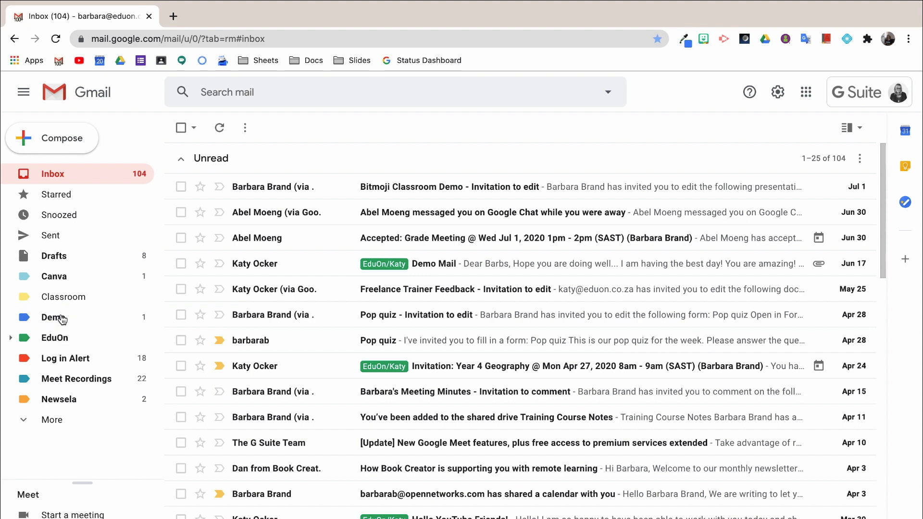
{"action": "left_click", "coordinate": [62, 320]}
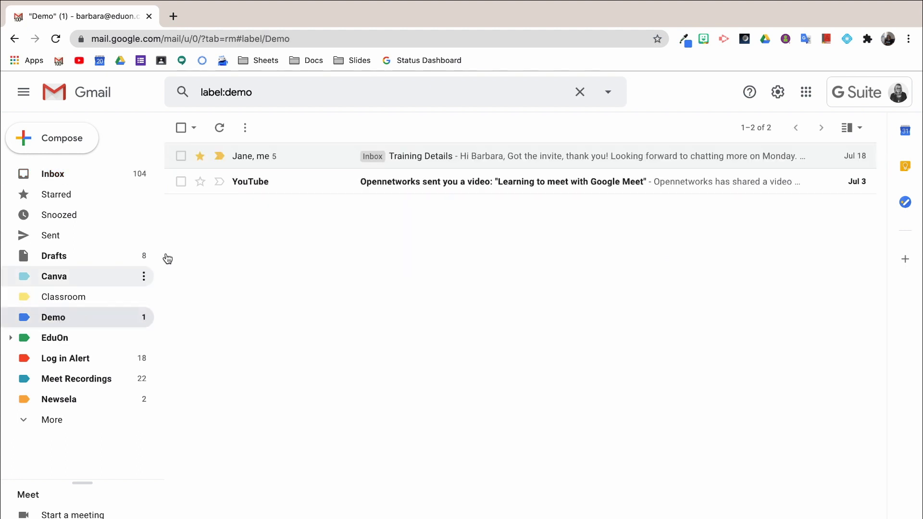
{"action": "left_click", "coordinate": [302, 184]}
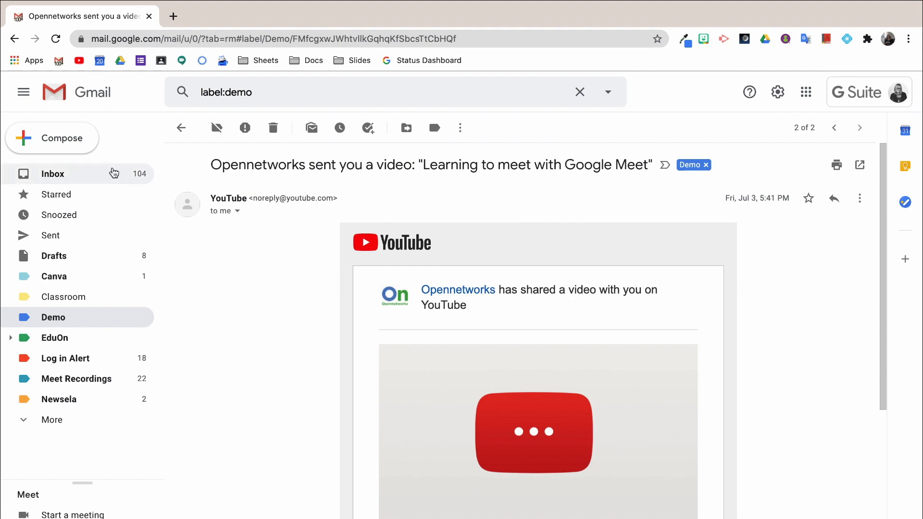
Apply the Demo label to the first five unread emails in the inbox together
{"action": "left_click", "coordinate": [118, 174]}
{"action": "left_click", "coordinate": [180, 187]}
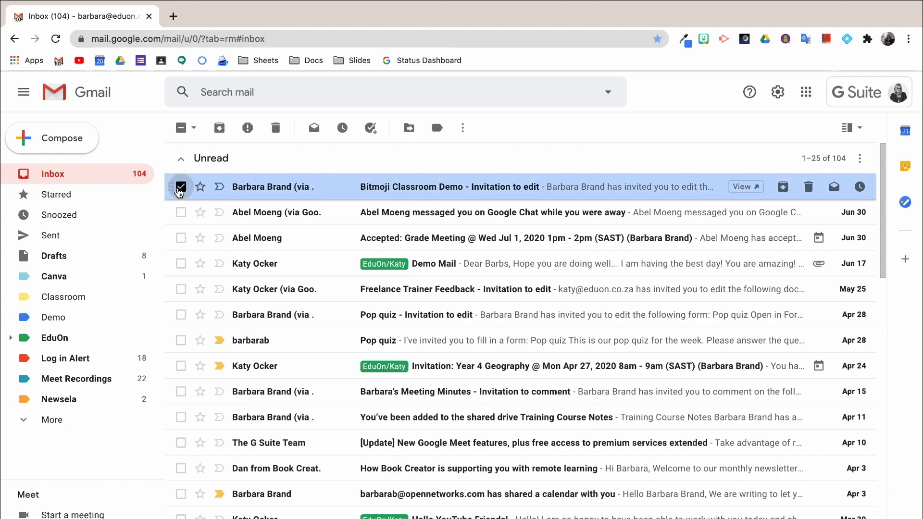
{"action": "left_click", "coordinate": [181, 212]}
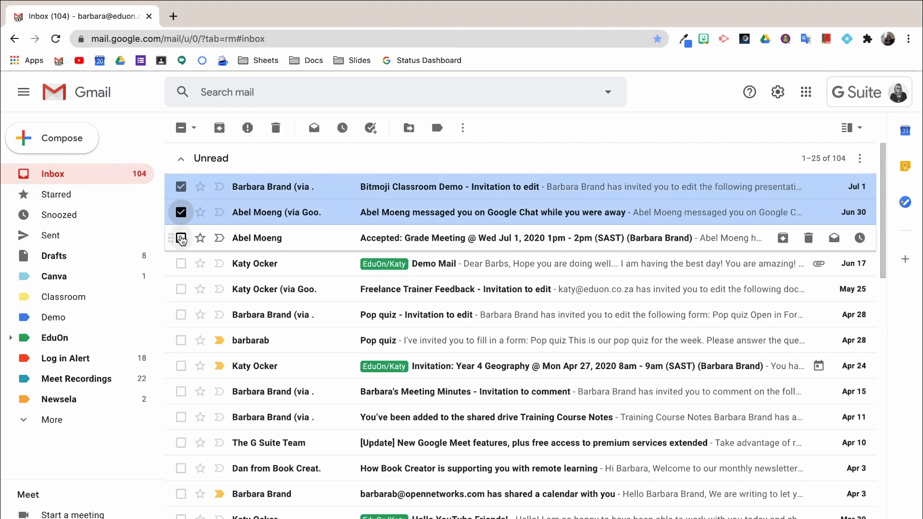
{"action": "left_click", "coordinate": [181, 238]}
{"action": "left_click", "coordinate": [180, 263]}
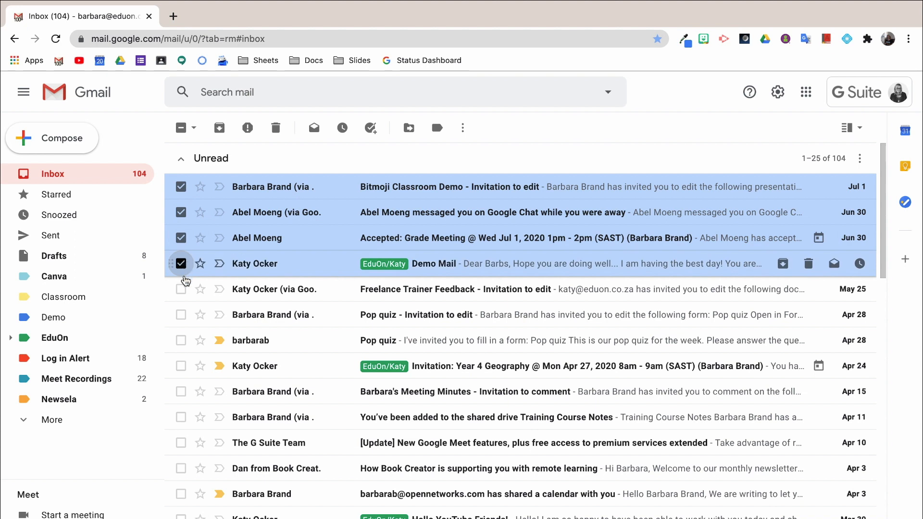
{"action": "left_click", "coordinate": [181, 289]}
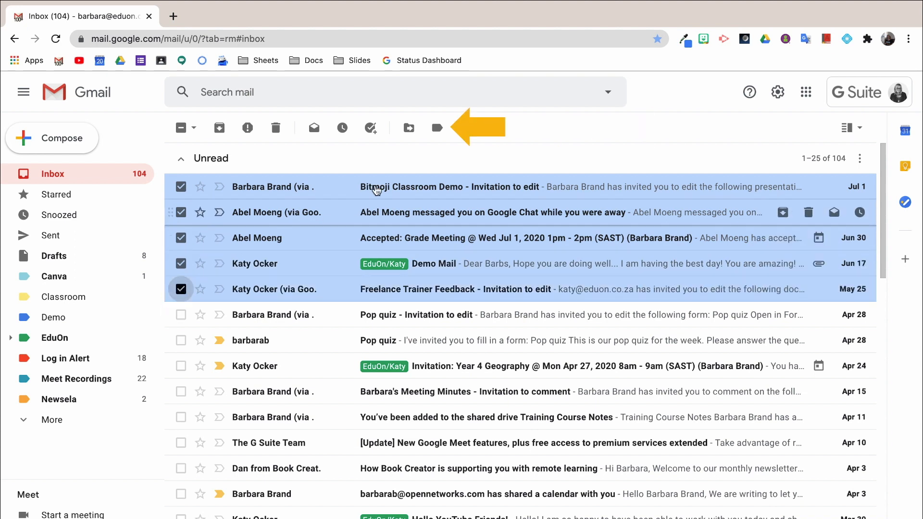
{"action": "left_click", "coordinate": [437, 127]}
{"action": "scroll", "coordinate": [523, 278], "scroll_direction": "down", "scroll_amount": 3}
{"action": "scroll", "coordinate": [523, 279], "scroll_direction": "up", "scroll_amount": 6}
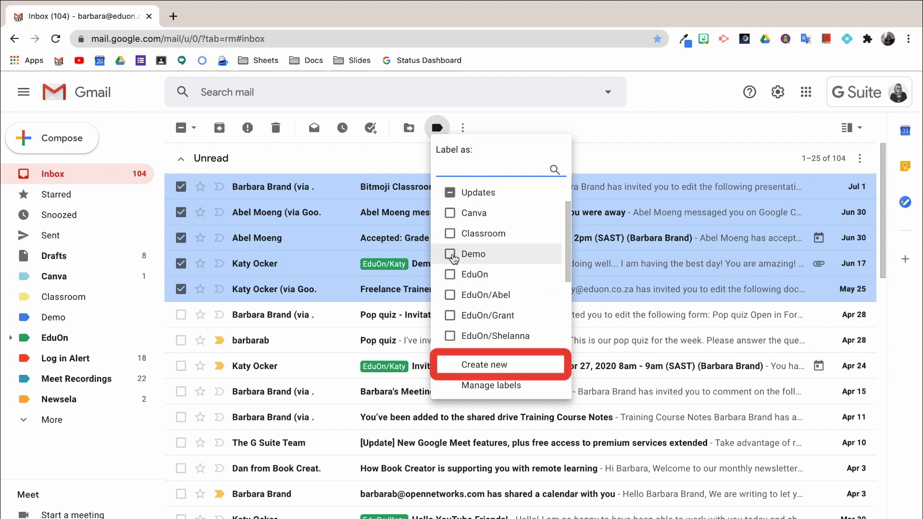
{"action": "left_click", "coordinate": [450, 255]}
{"action": "left_click", "coordinate": [471, 363]}
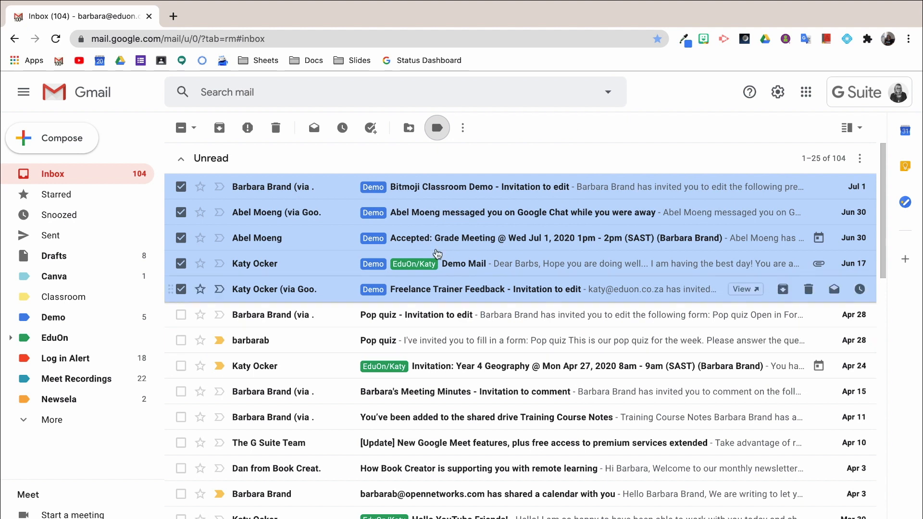
Examine the Move to choices for the five selected emails, and view the actions available inside the Bitmoji Classroom Demo email
{"action": "left_click", "coordinate": [409, 128]}
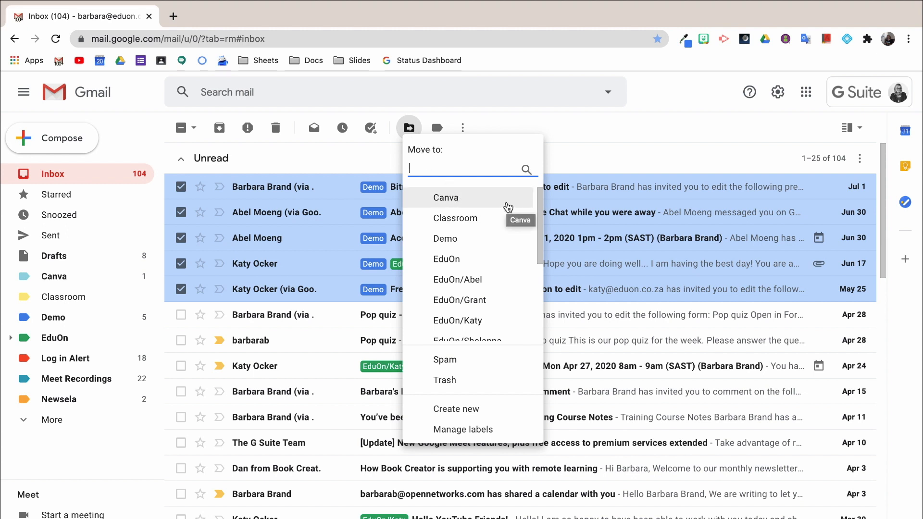
{"action": "scroll", "coordinate": [508, 208], "scroll_direction": "down", "scroll_amount": 3}
{"action": "key", "text": "Escape"}
{"action": "left_click", "coordinate": [509, 189]}
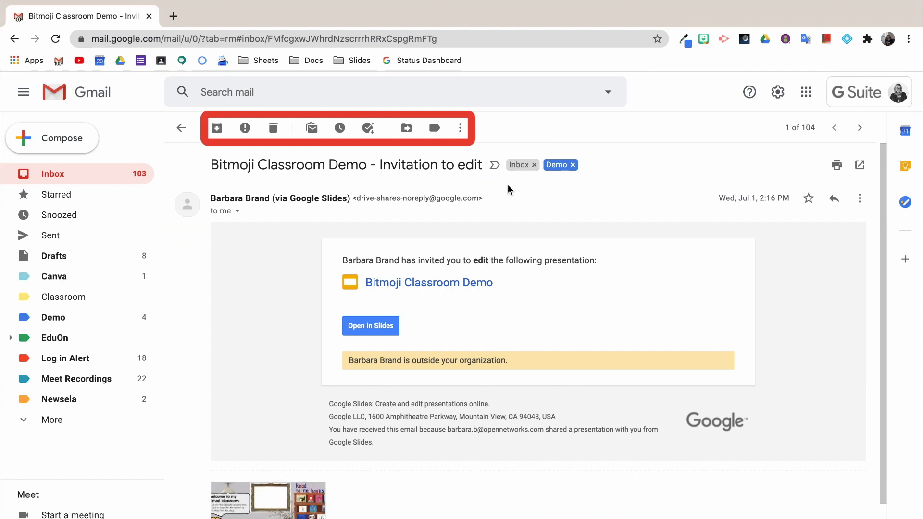
{"action": "key", "text": "u"}
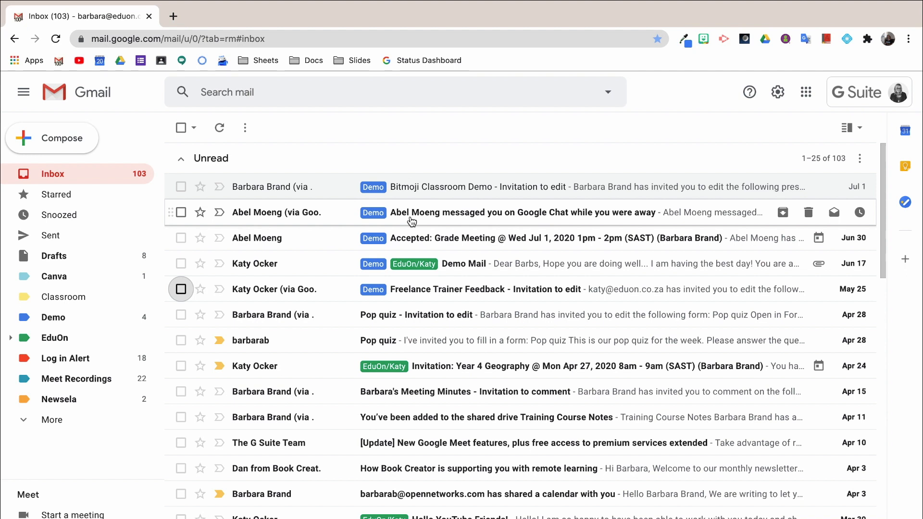
Examine the Move to and Label as choices for the Google Chat notification email in the inbox
{"action": "right_click", "coordinate": [412, 220]}
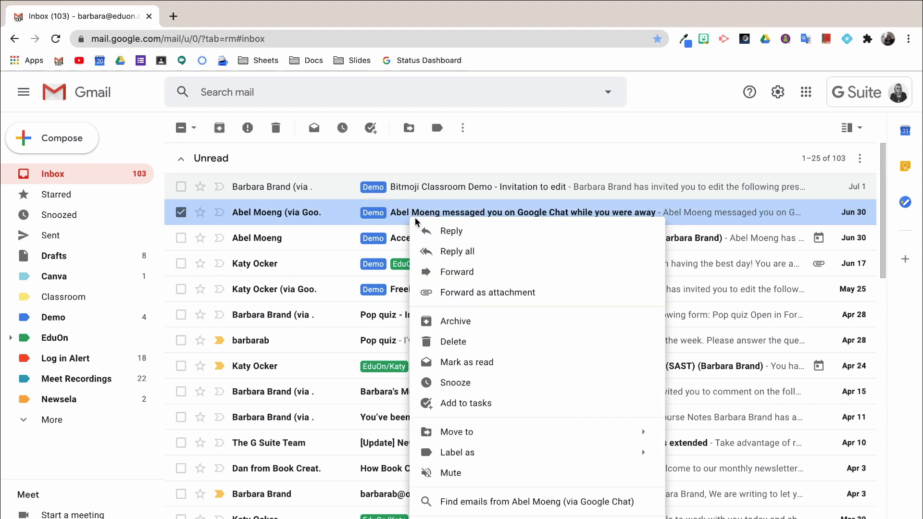
{"action": "mouse_move", "coordinate": [644, 438]}
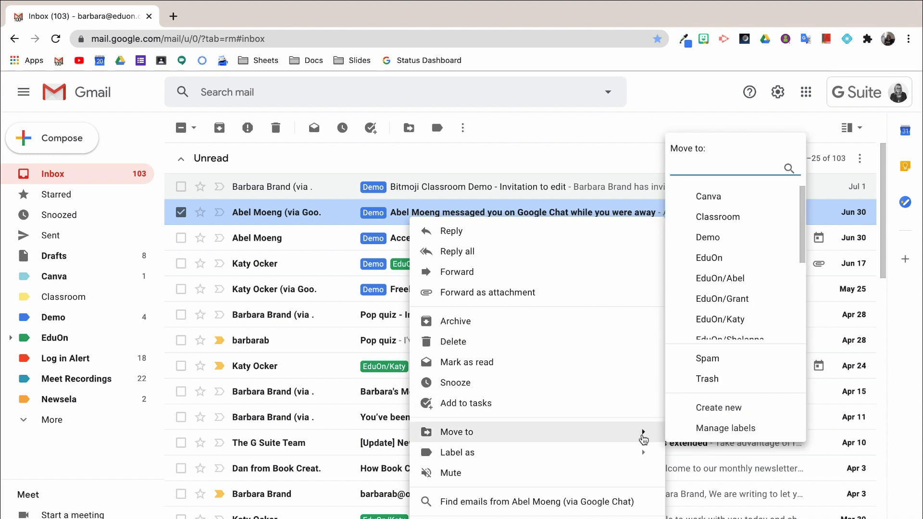
{"action": "mouse_move", "coordinate": [644, 454]}
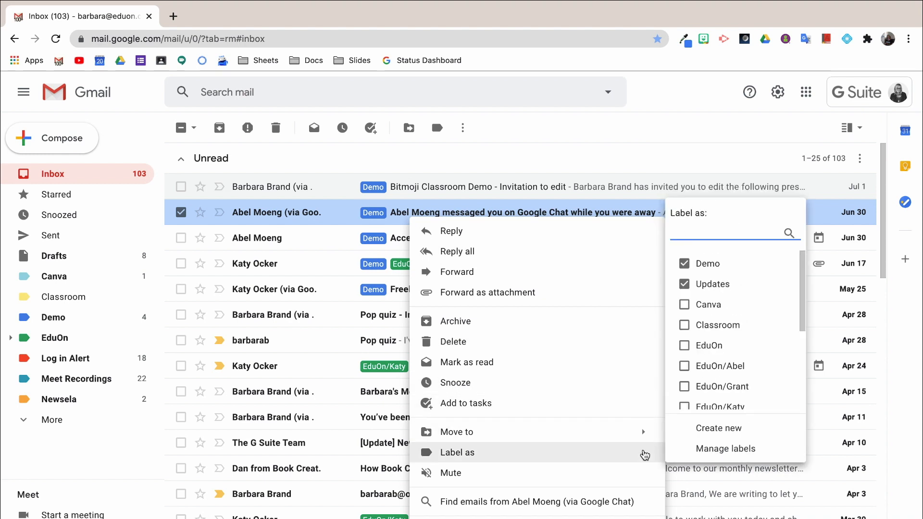
{"action": "left_click", "coordinate": [590, 120]}
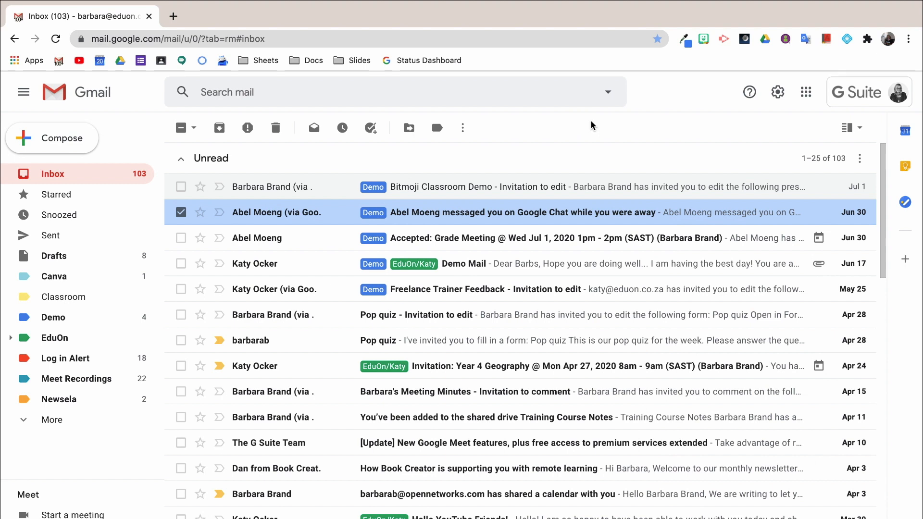